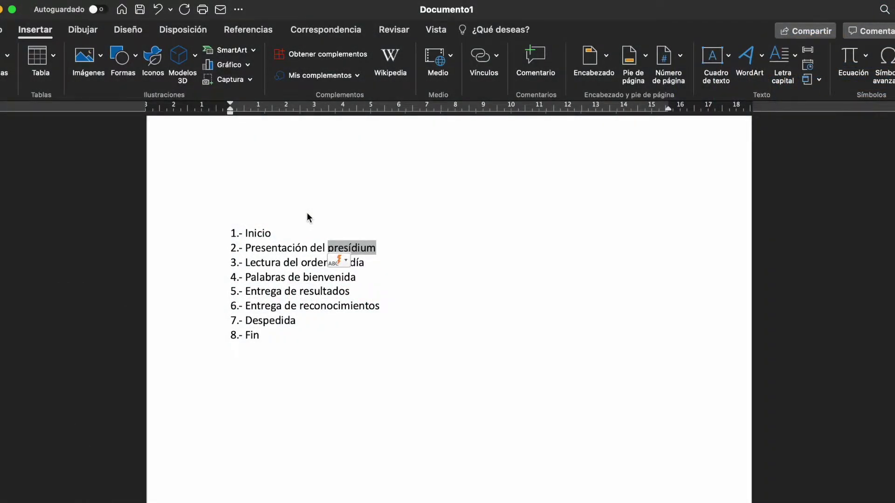
# - Select all eight agenda lines, from '1.- Inicio' through '8.- Fin'
pyautogui.click(199, 223)
pyautogui.click(370, 292)
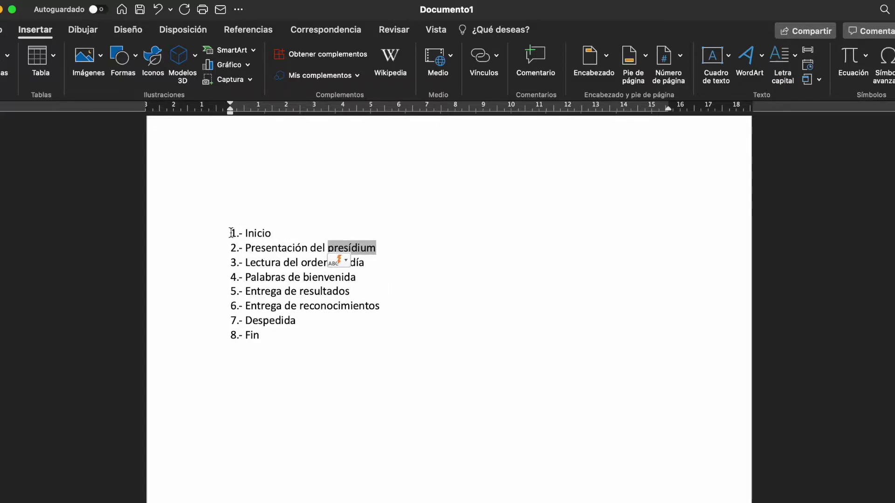
pyautogui.moveTo(231, 233); pyautogui.dragTo(271, 333)
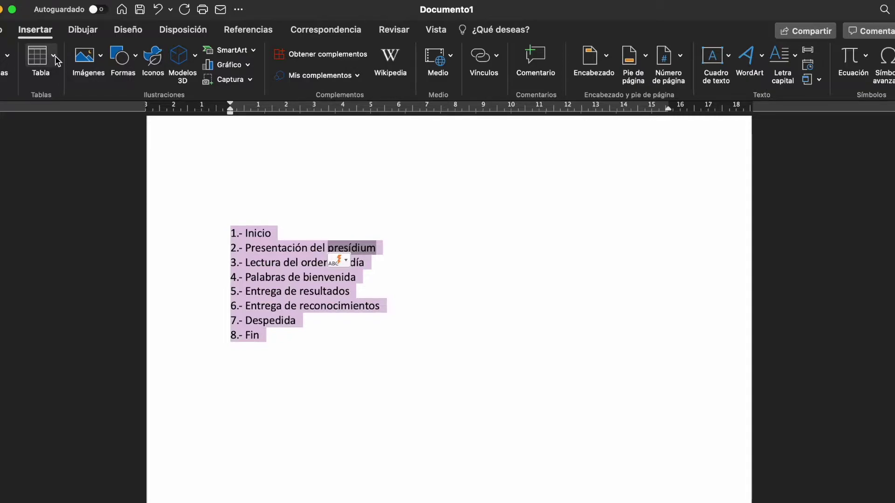
pyautogui.click(53, 59)
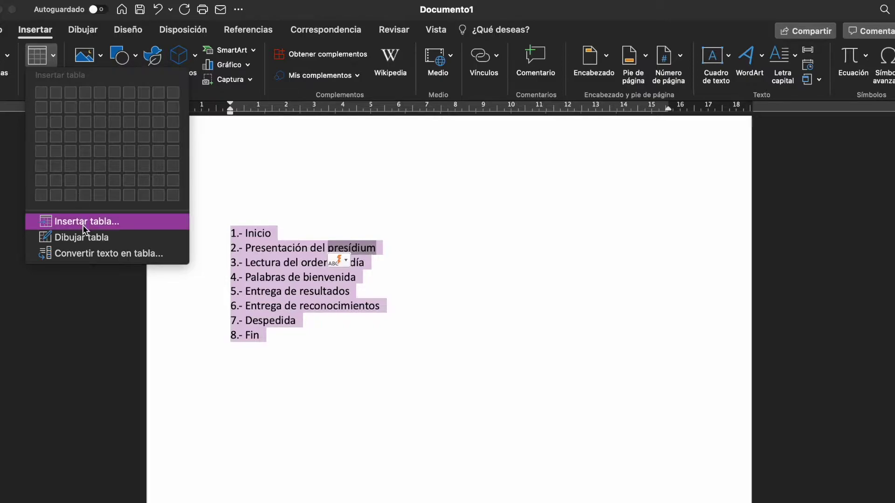
# - Convert the selected agenda into a 2-column table, using '-' as the separator
pyautogui.click(117, 254)
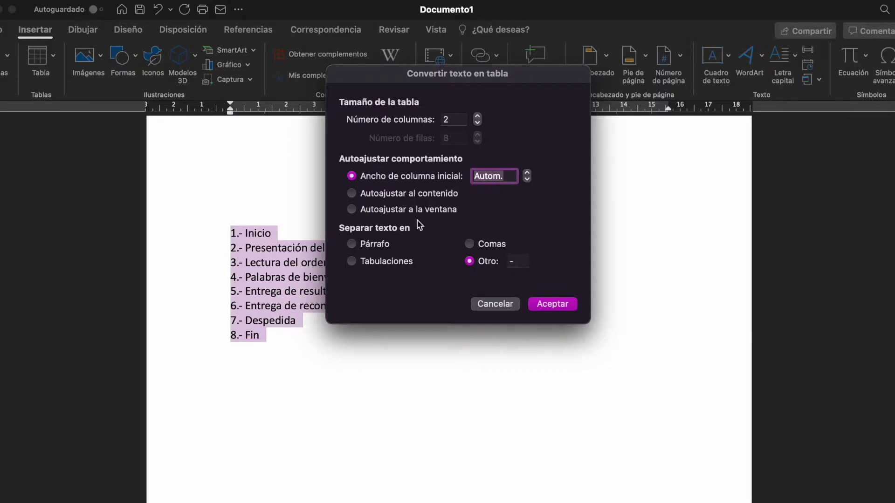
pyautogui.click(561, 307)
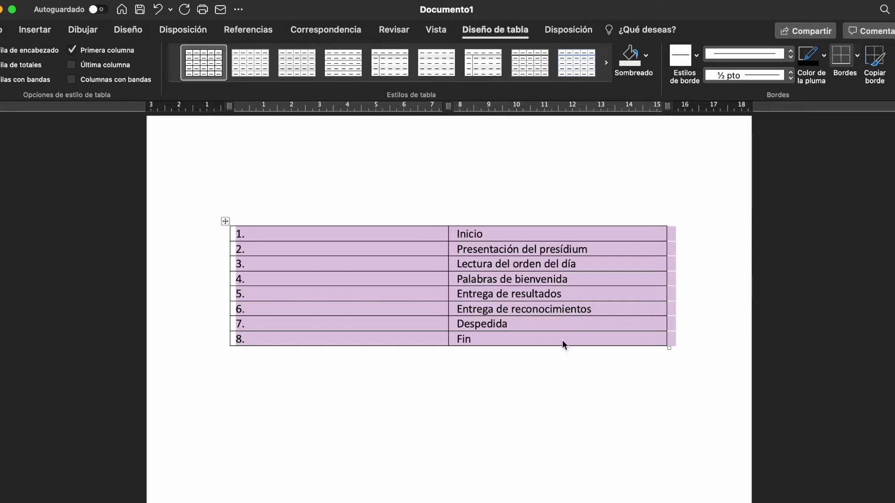
# - Narrow the agenda table's number column, undoing the accidental right-border resize
pyautogui.click(537, 388)
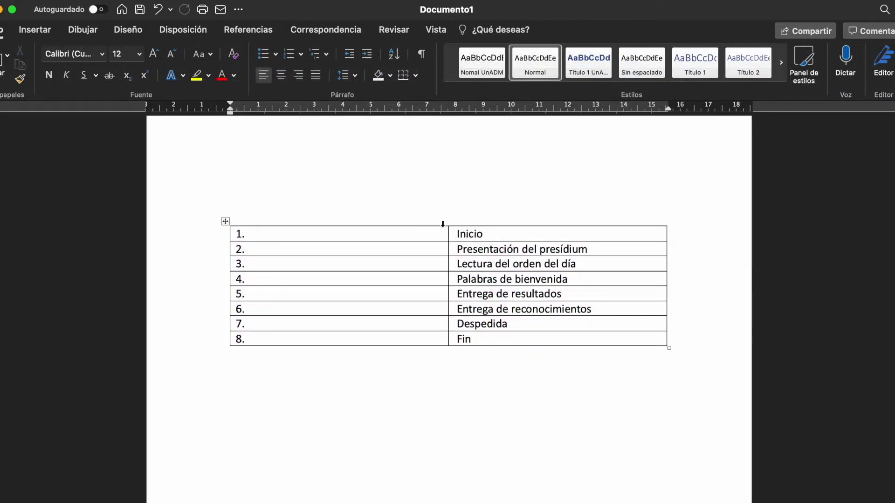
pyautogui.moveTo(449, 237); pyautogui.dragTo(294, 240)
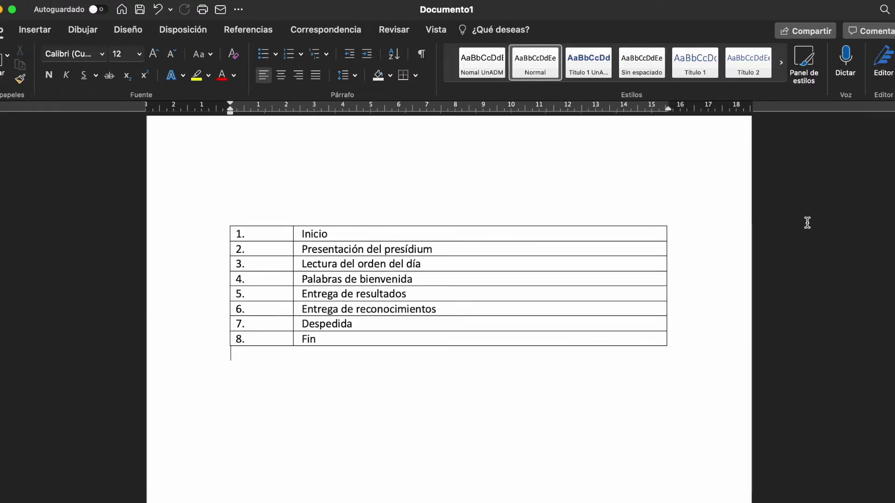
pyautogui.moveTo(667, 249); pyautogui.dragTo(587, 251)
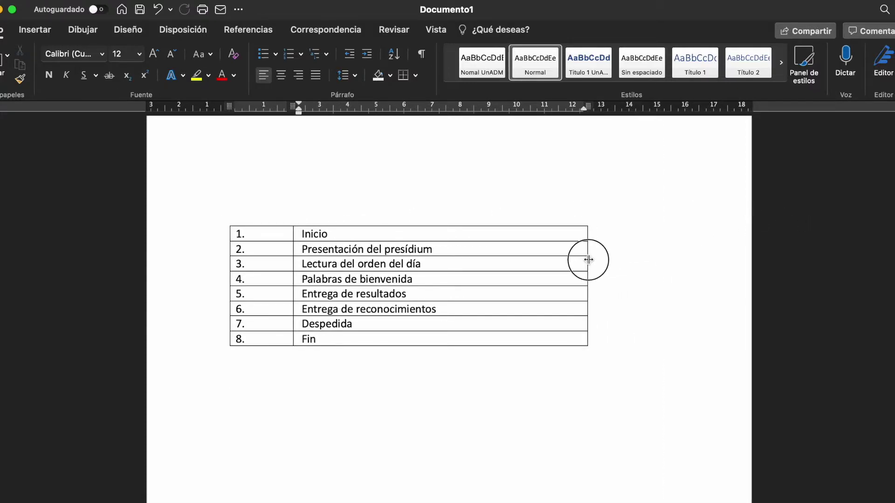
pyautogui.press('super+z')
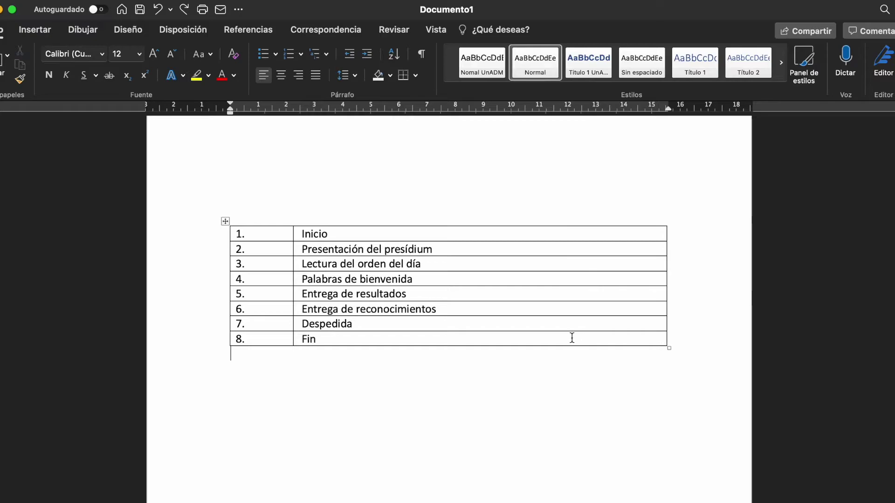
pyautogui.scroll(-3, 405, 335)
# - Type 'Inicio, paso 1, paso 2, paso 3' on a new line below the table
pyautogui.press('Return')
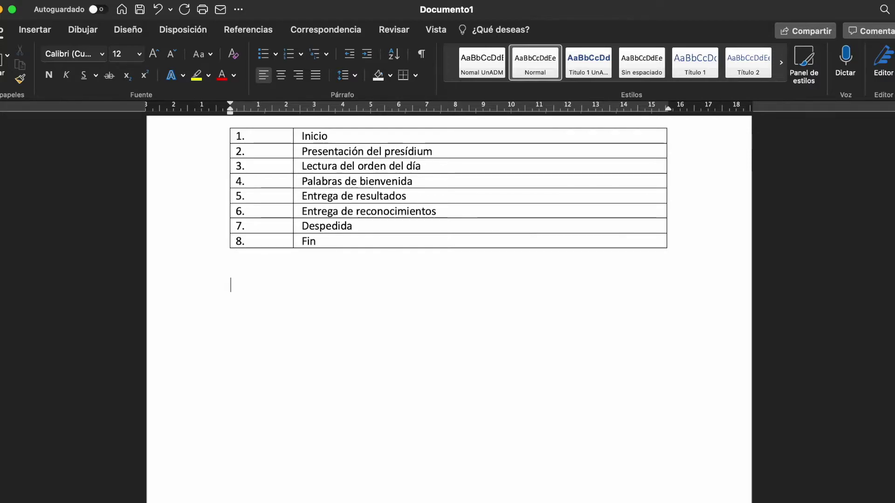
pyautogui.write('Inci')
pyautogui.press('BackSpace')
pyautogui.press('BackSpace')
pyautogui.write('ico,')
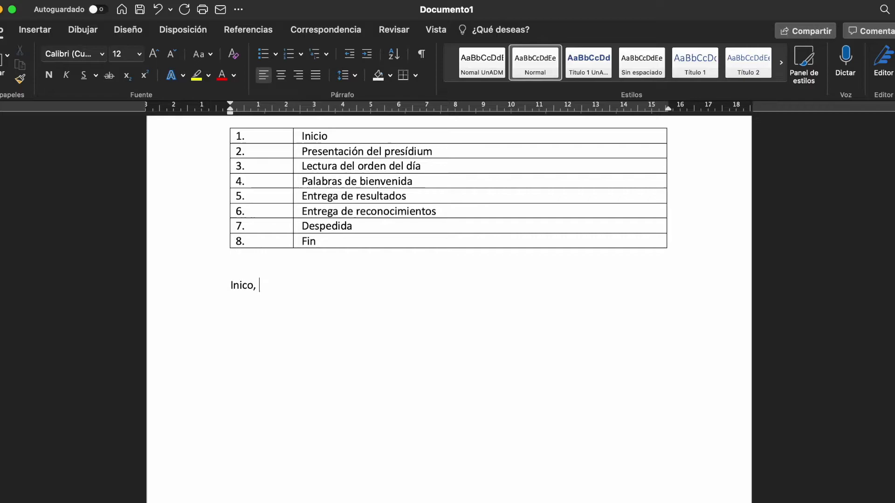
pyautogui.write(' final')
pyautogui.press('BackSpace')
pyautogui.press('BackSpace')
pyautogui.press('BackSpace')
pyautogui.press('BackSpace')
pyautogui.press('BackSpace')
pyautogui.press('BackSpace')
pyautogui.press('BackSpace')
pyautogui.write('io, paso 1, paso 2, paso ')
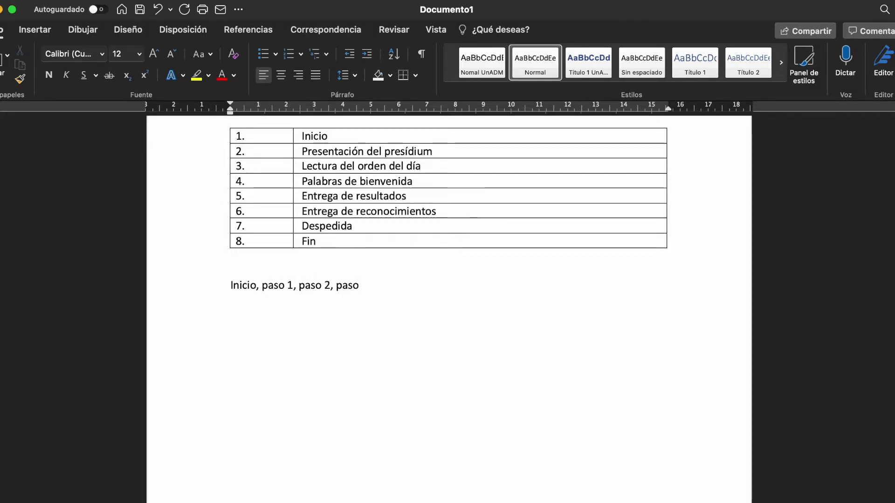
pyautogui.write('3')
# - Add a second line reading '1, 2.3, 2.4, 3.2'
pyautogui.press('Return')
pyautogui.write('1,')
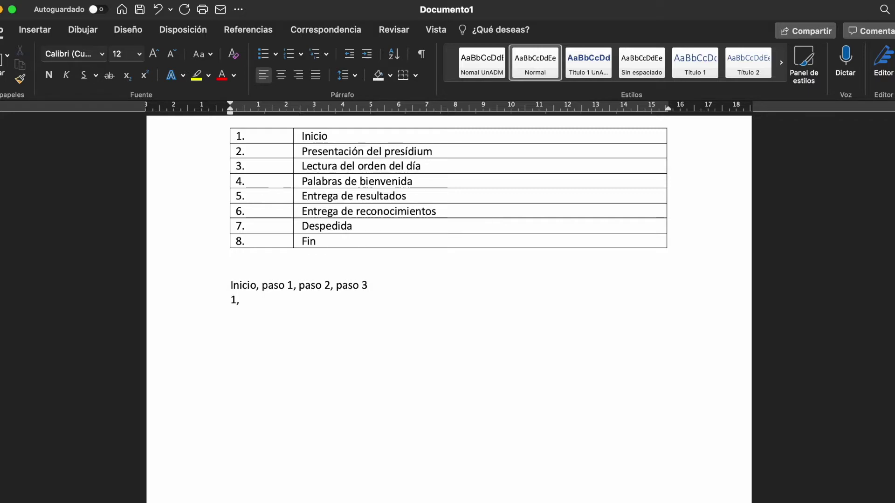
pyautogui.write(' 2.3, 2.4, 3.2')
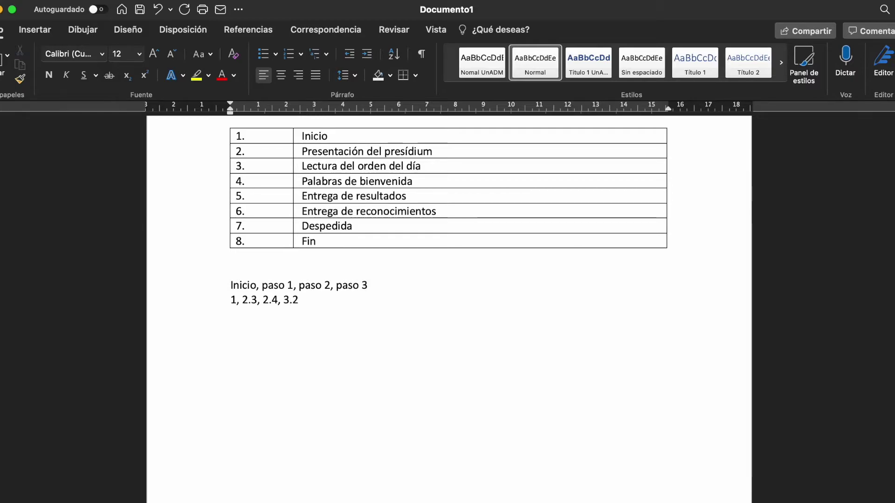
pyautogui.press('Return')
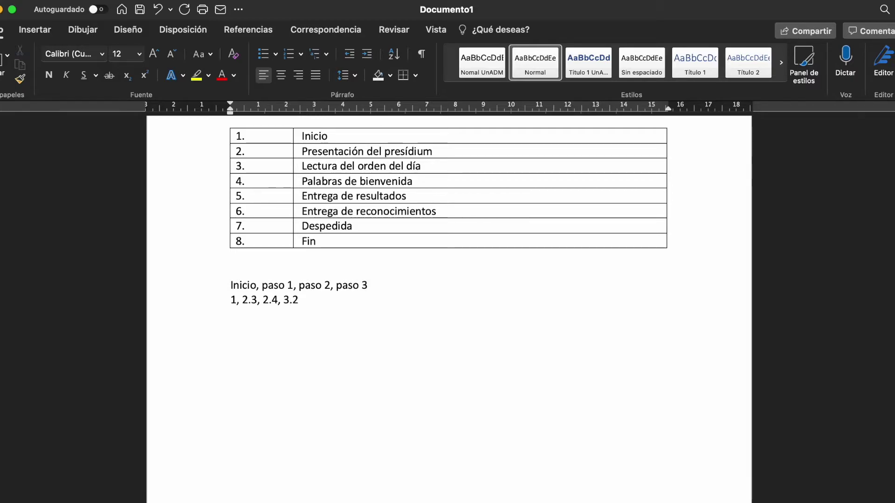
# - Convert both comma-separated lines into a 4-column, 2-row table split at commas
pyautogui.click(237, 289)
pyautogui.moveTo(238, 289); pyautogui.dragTo(326, 295)
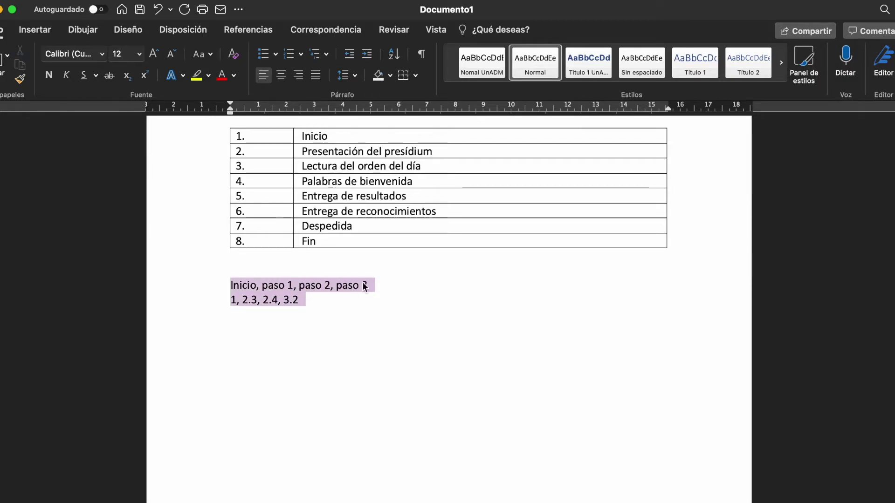
pyautogui.click(36, 30)
pyautogui.click(54, 58)
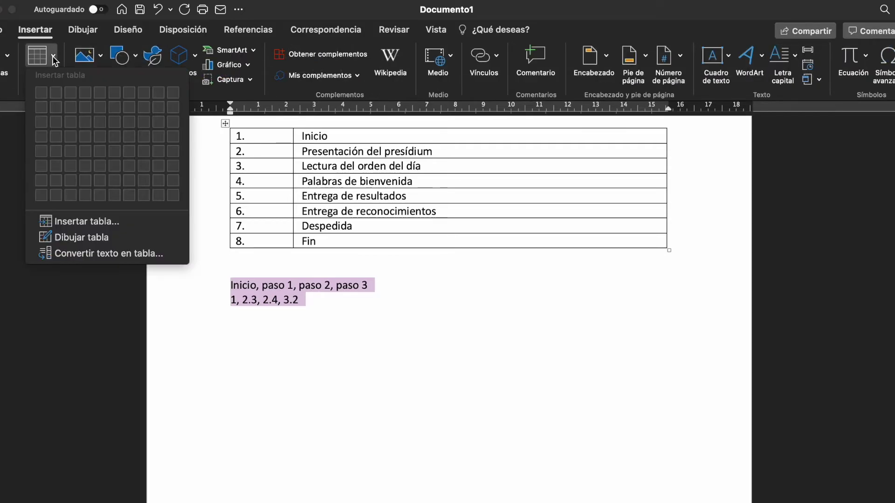
pyautogui.click(84, 254)
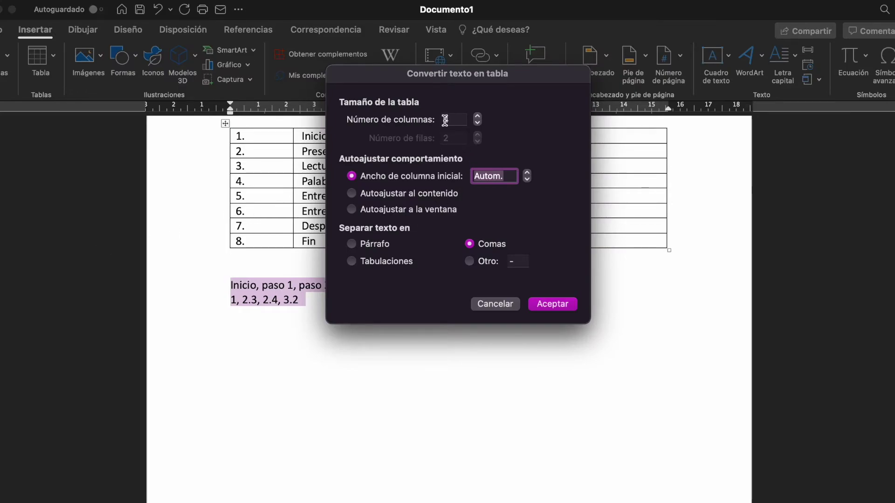
pyautogui.moveTo(437, 77); pyautogui.dragTo(490, 79)
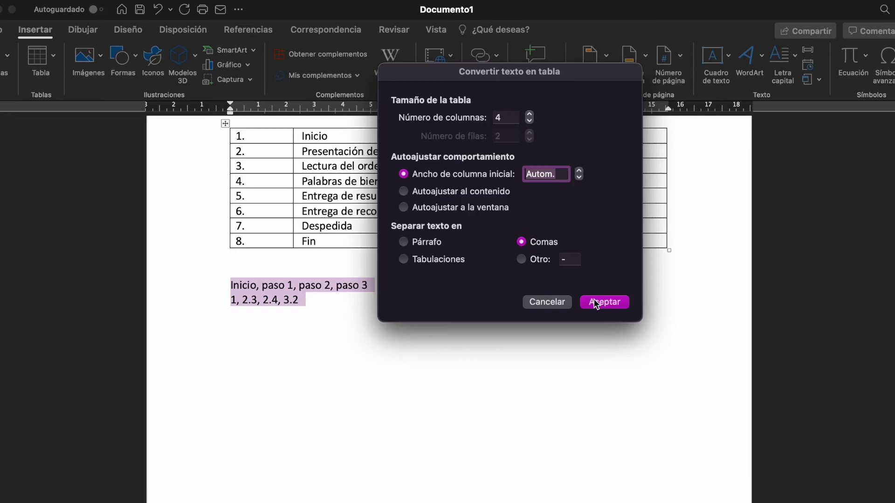
pyautogui.click(594, 300)
pyautogui.moveTo(448, 293)
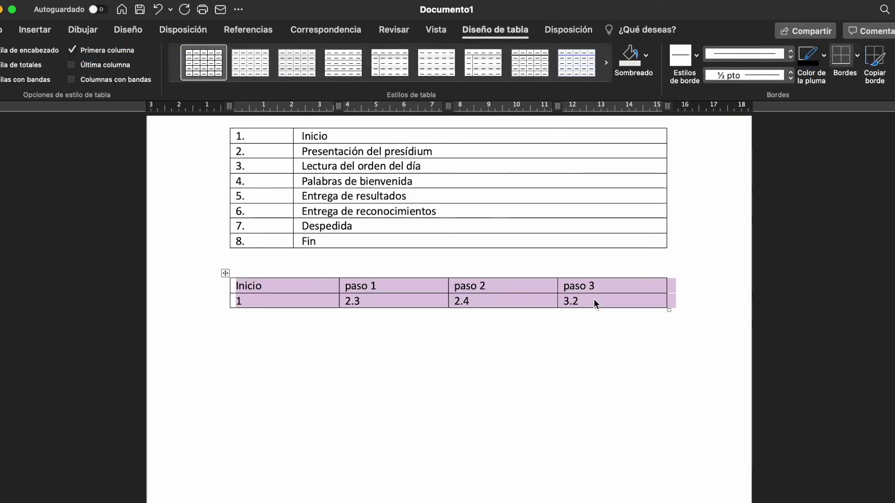
pyautogui.click(600, 361)
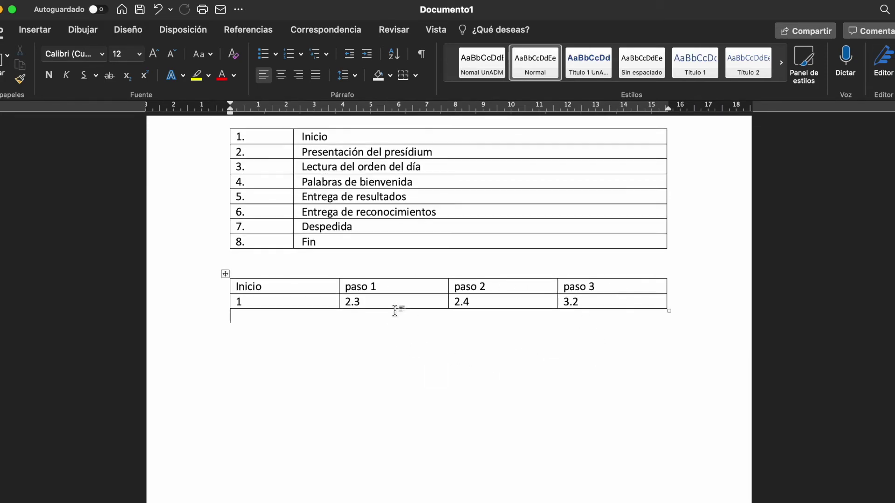
pyautogui.scroll(2, 395, 310)
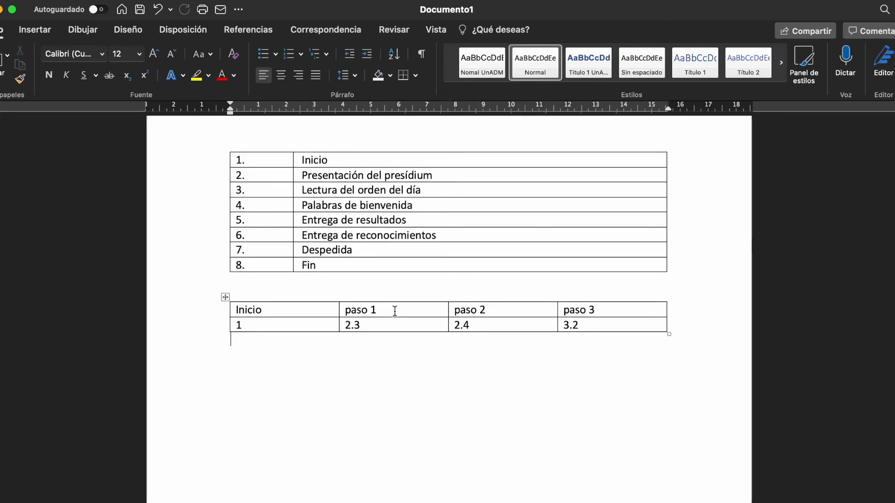